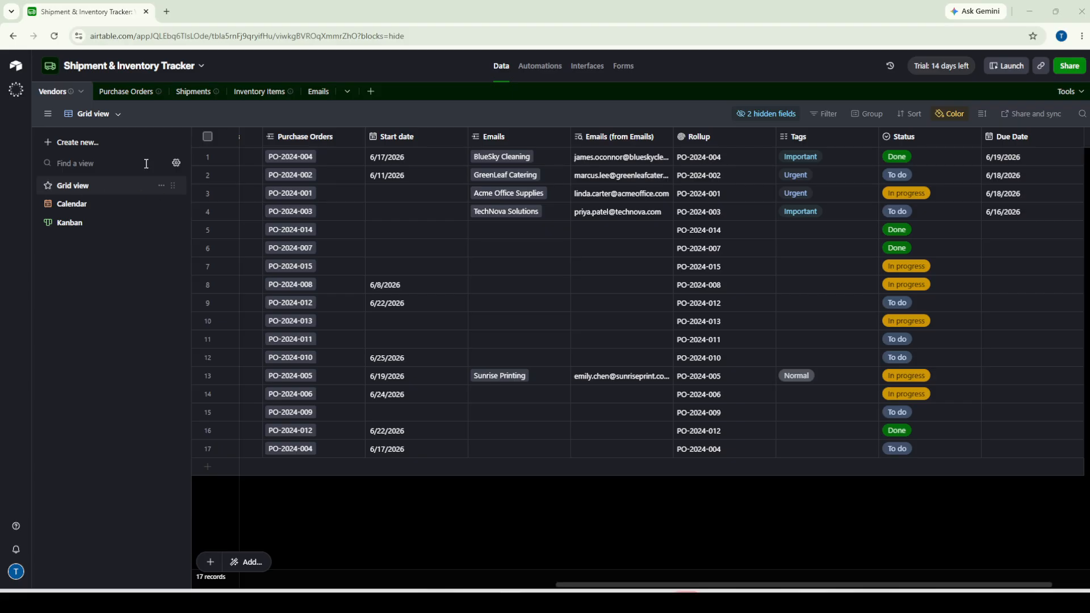
click(121, 95)
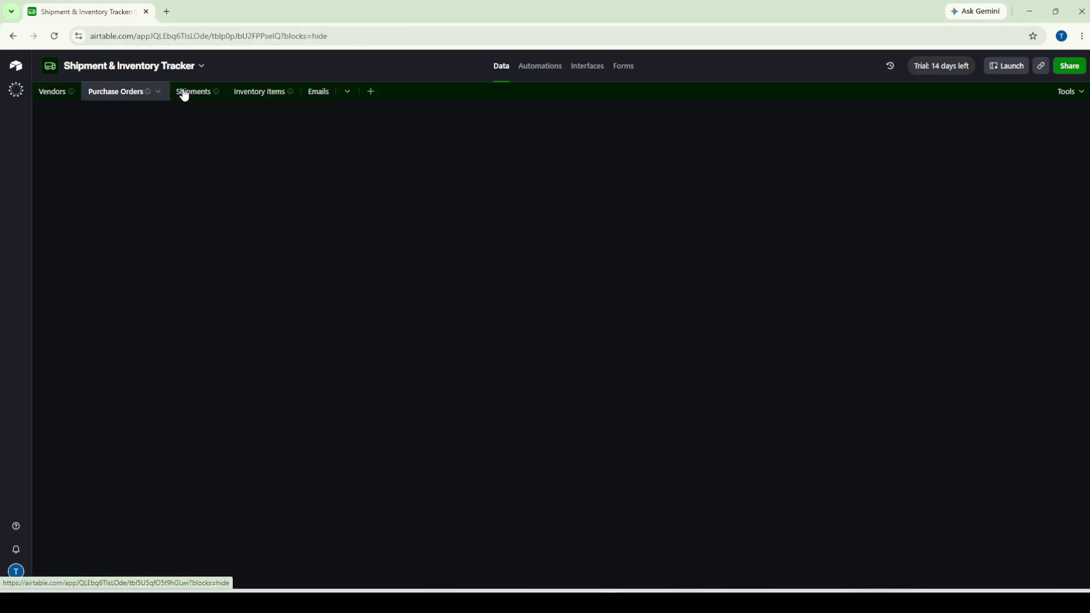
click(187, 94)
click(261, 95)
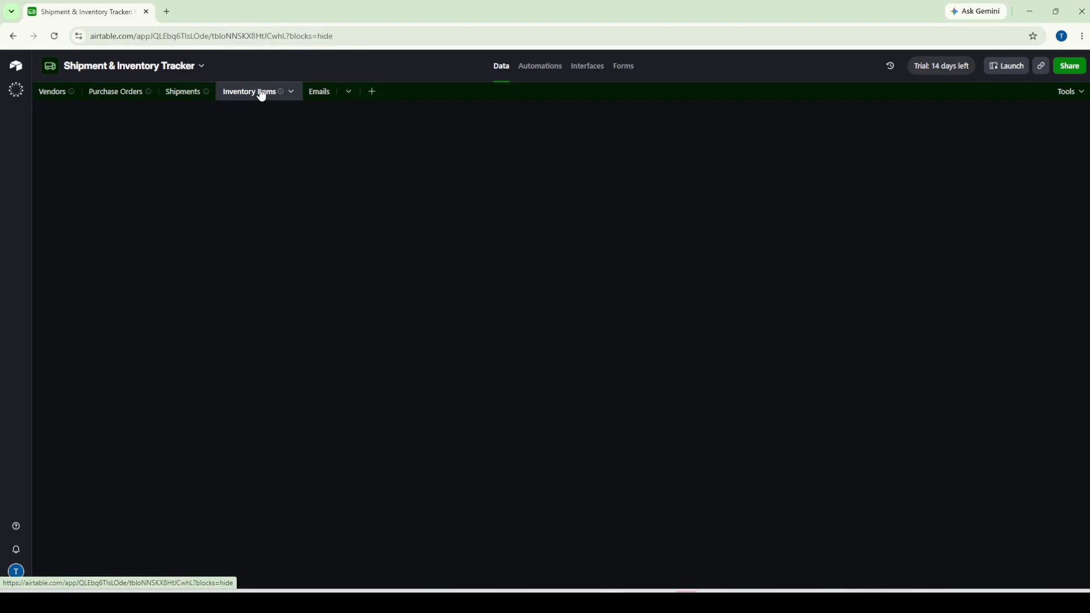
click(321, 96)
click(48, 94)
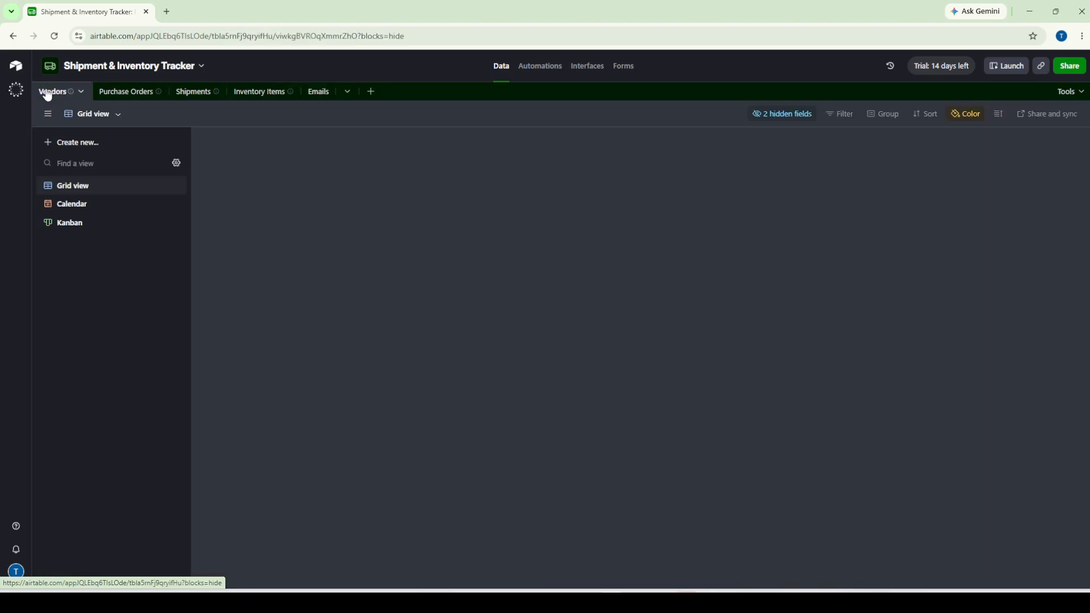
click(129, 98)
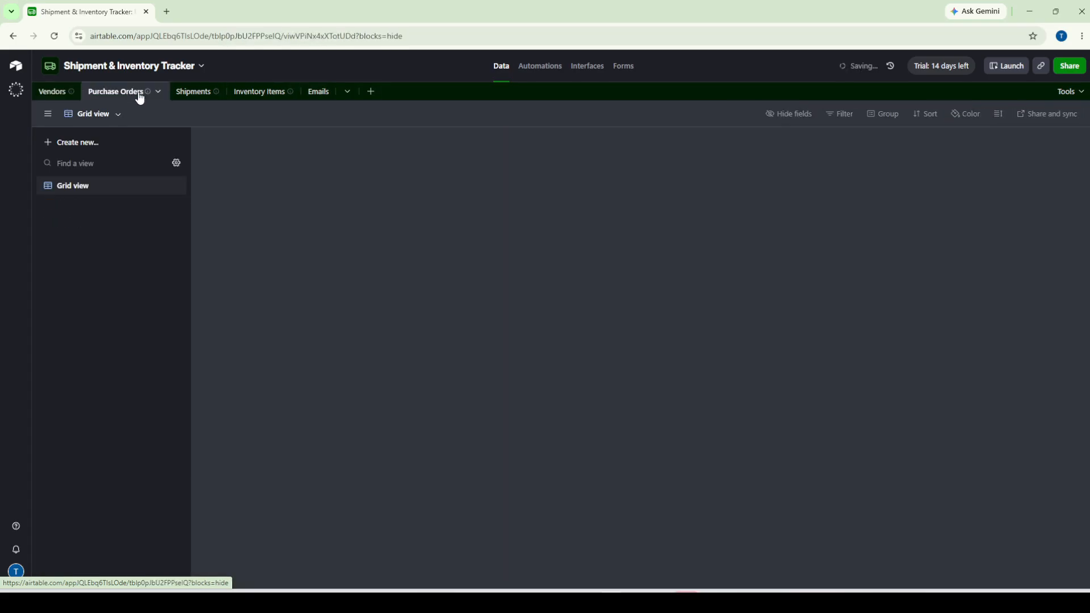
click(191, 92)
click(267, 95)
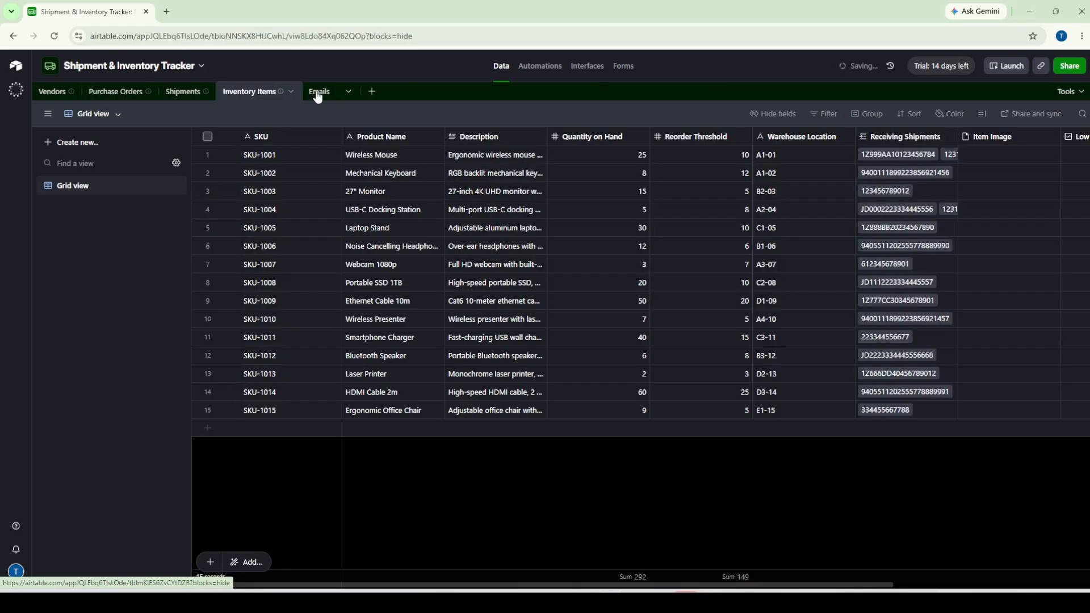
click(307, 93)
click(113, 97)
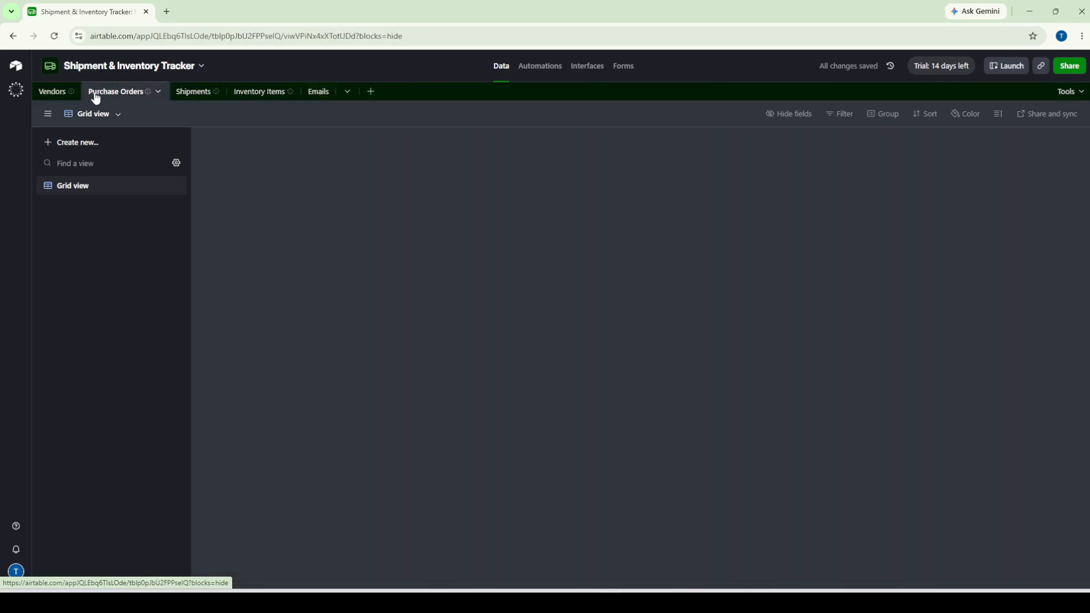
click(57, 95)
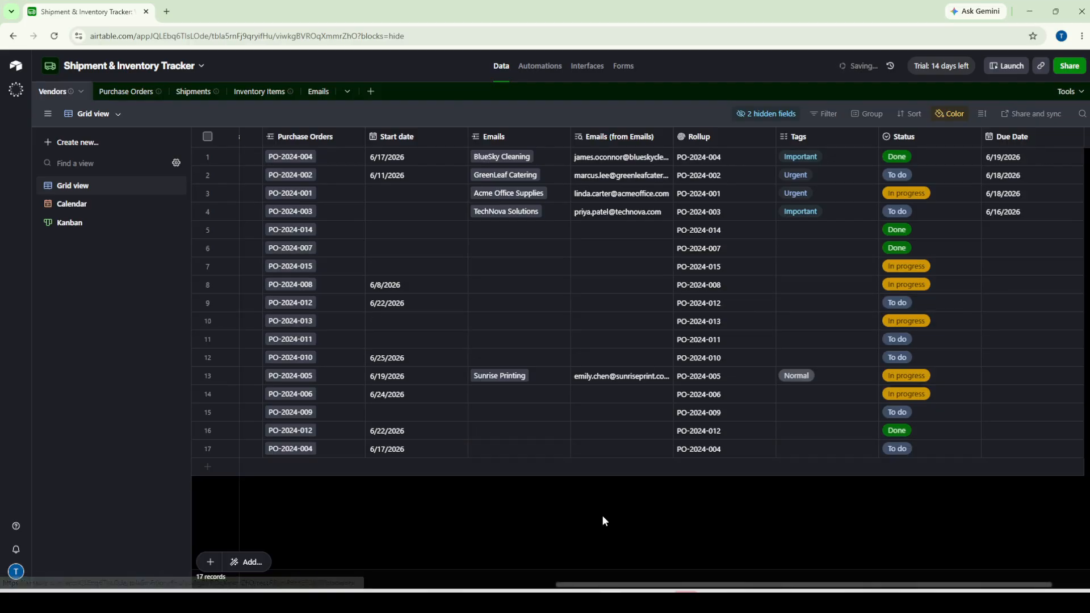
Scroll the Vendors grid back to its first columns and switch to the Purchase Orders table
drag(604, 585, 511, 569)
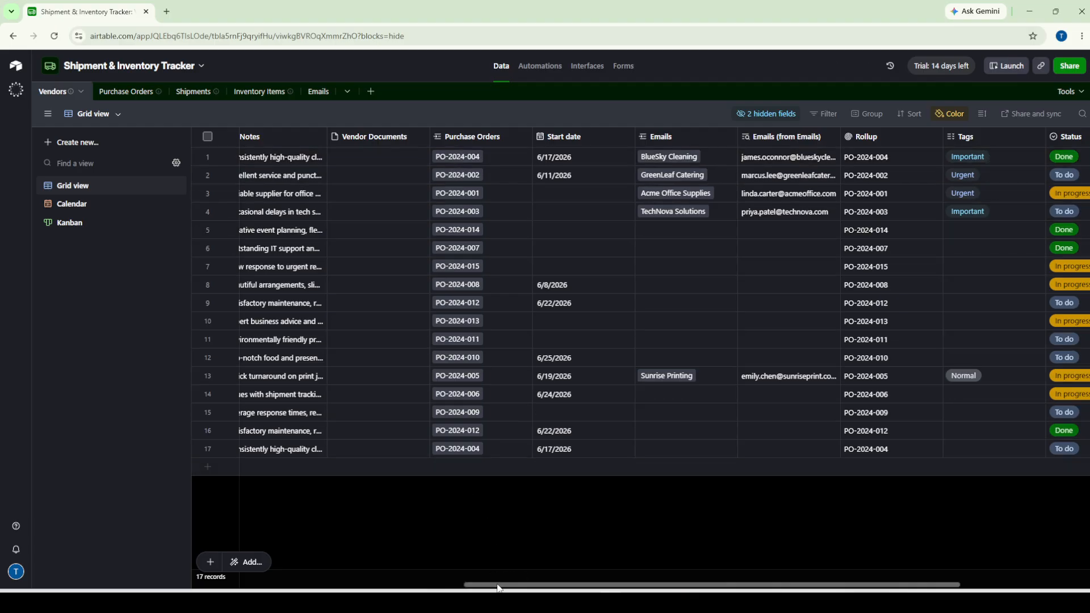
drag(500, 585, 50, 240)
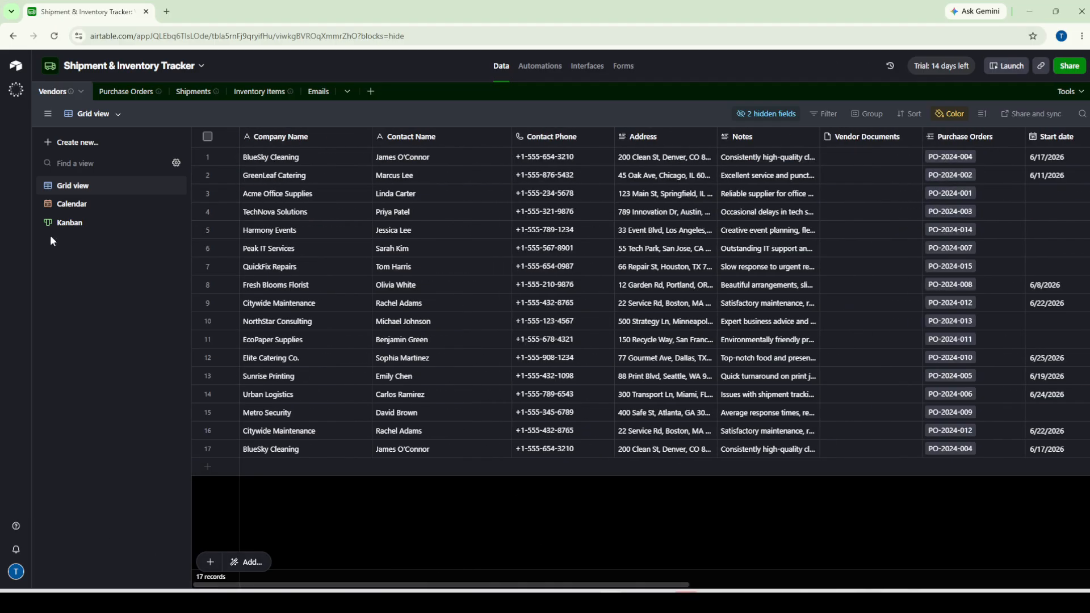
click(121, 93)
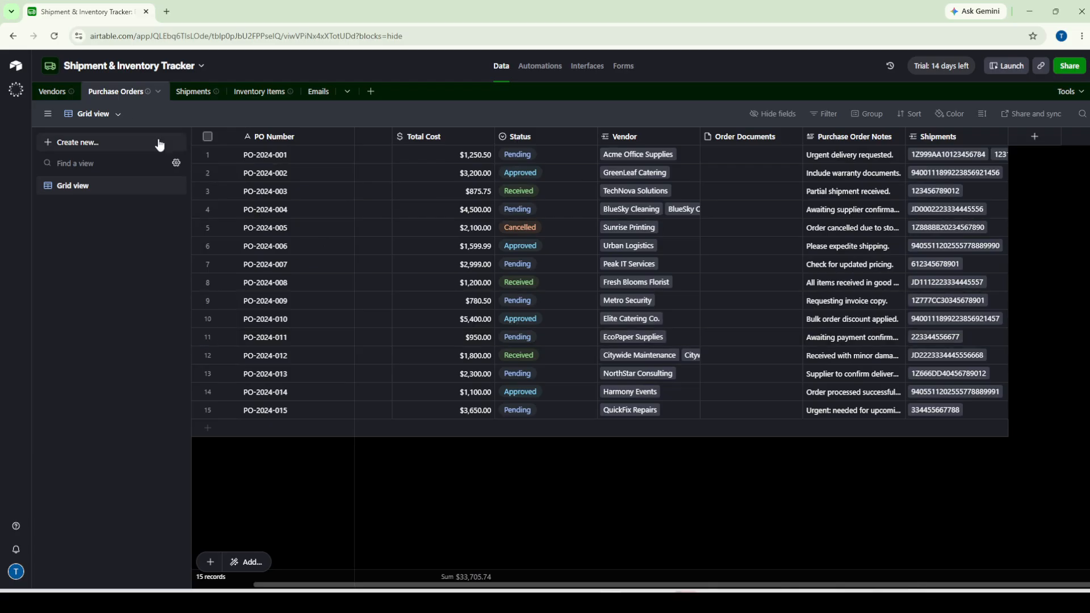
Go back from Purchase Orders to the Vendors table
click(43, 95)
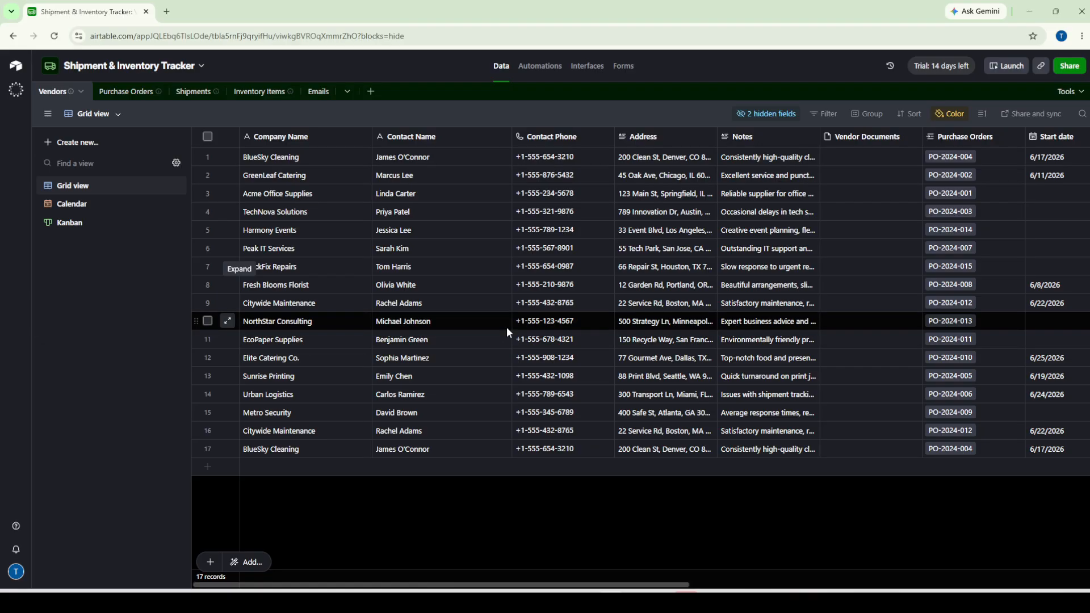
Browse the Purchase Orders, Shipments and Inventory Items tables twice, ending back on Vendors
click(145, 99)
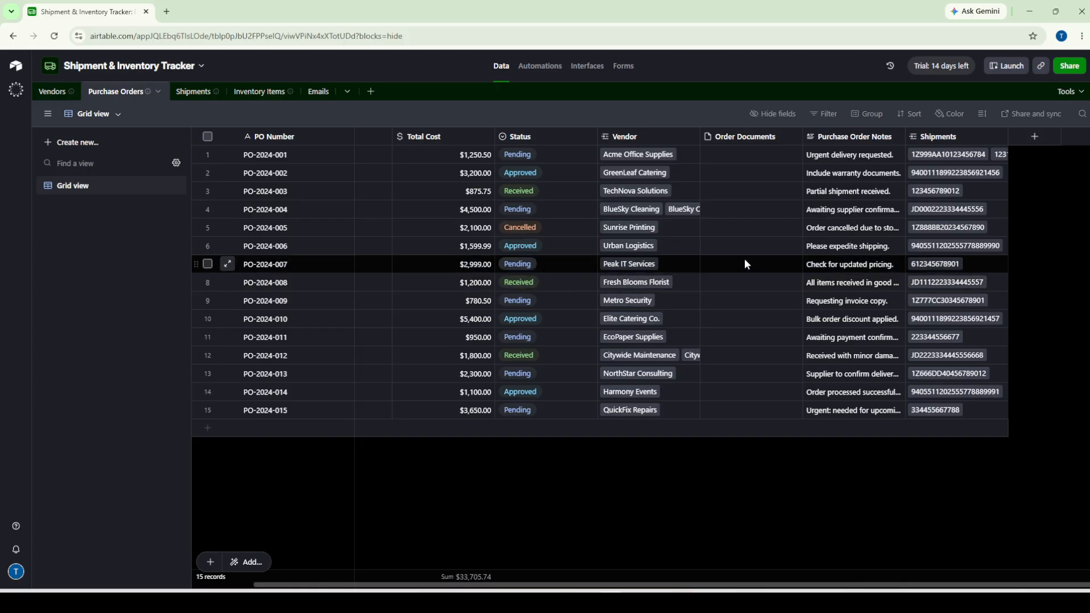
click(196, 94)
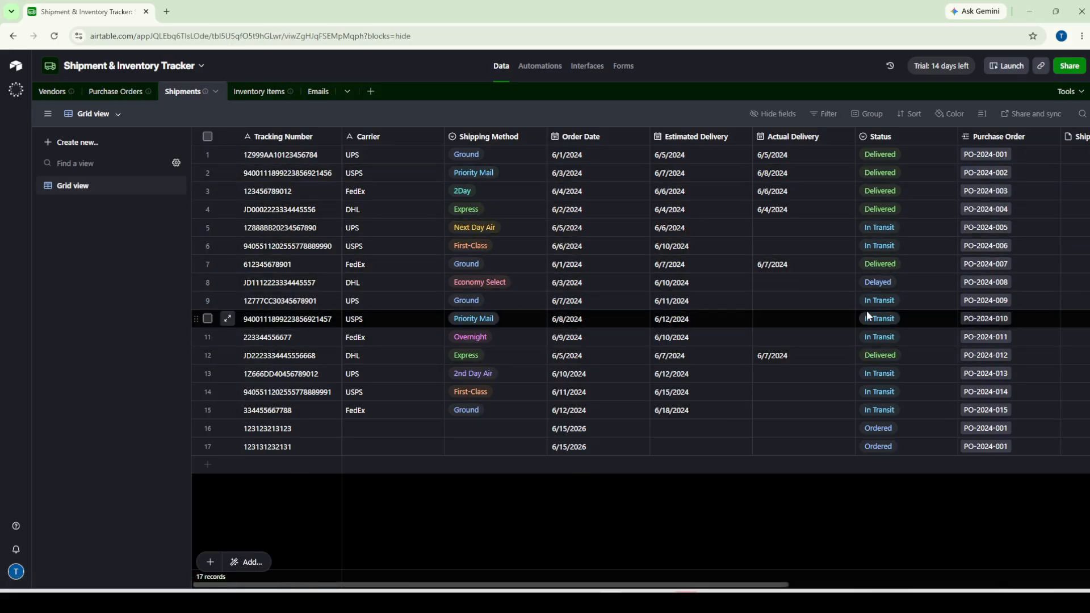
click(258, 91)
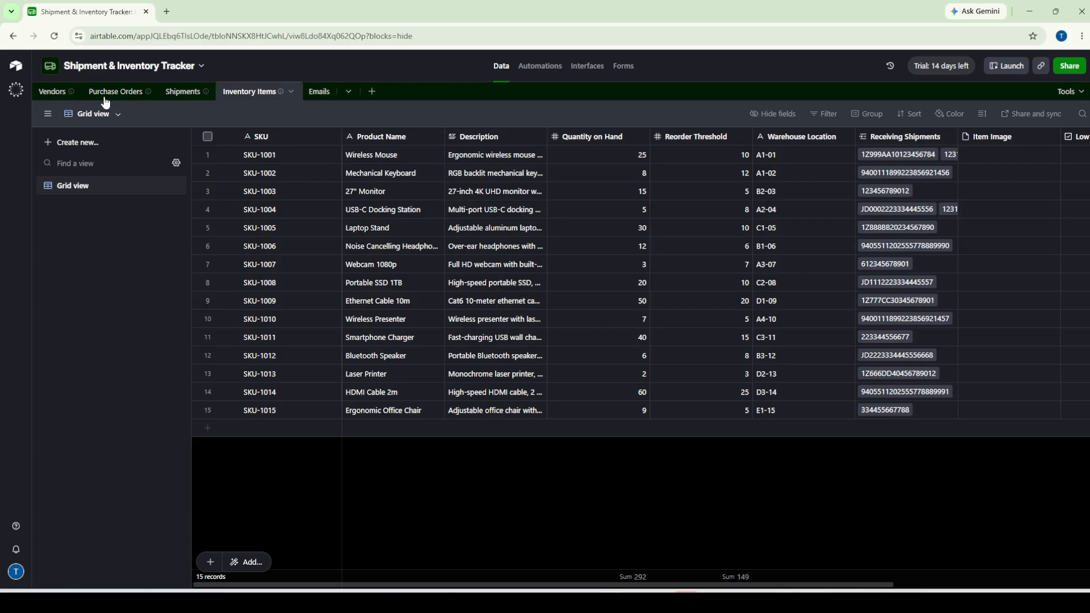
click(54, 93)
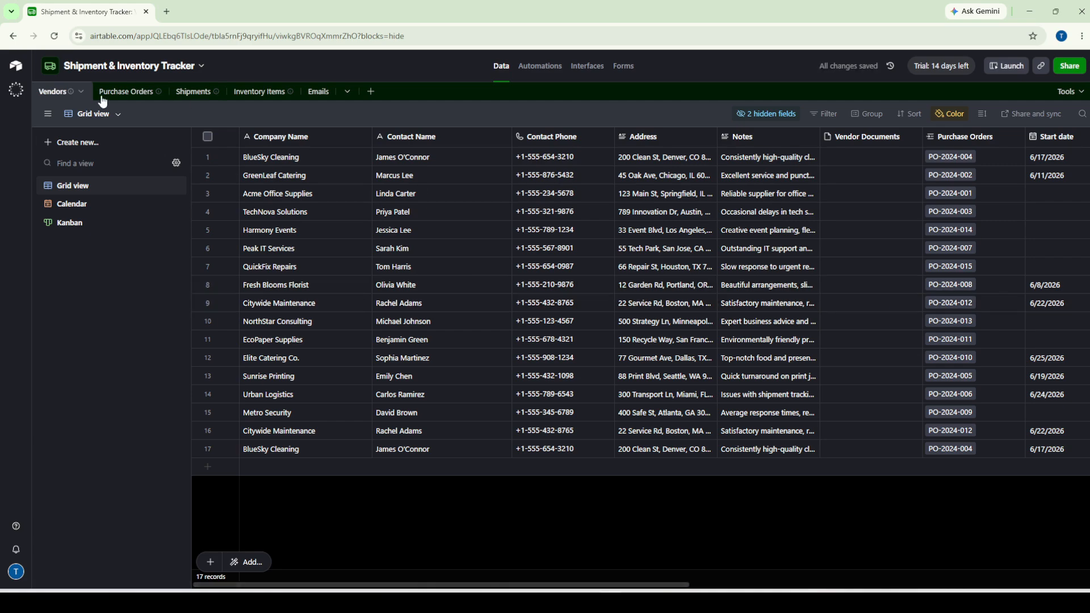
click(131, 96)
click(195, 100)
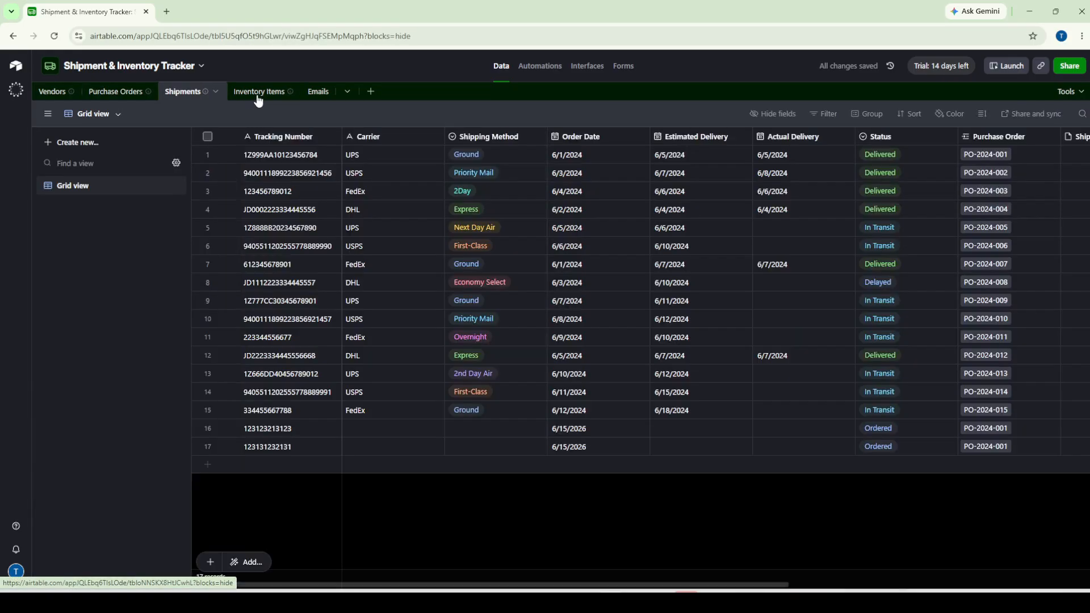
click(253, 100)
click(111, 96)
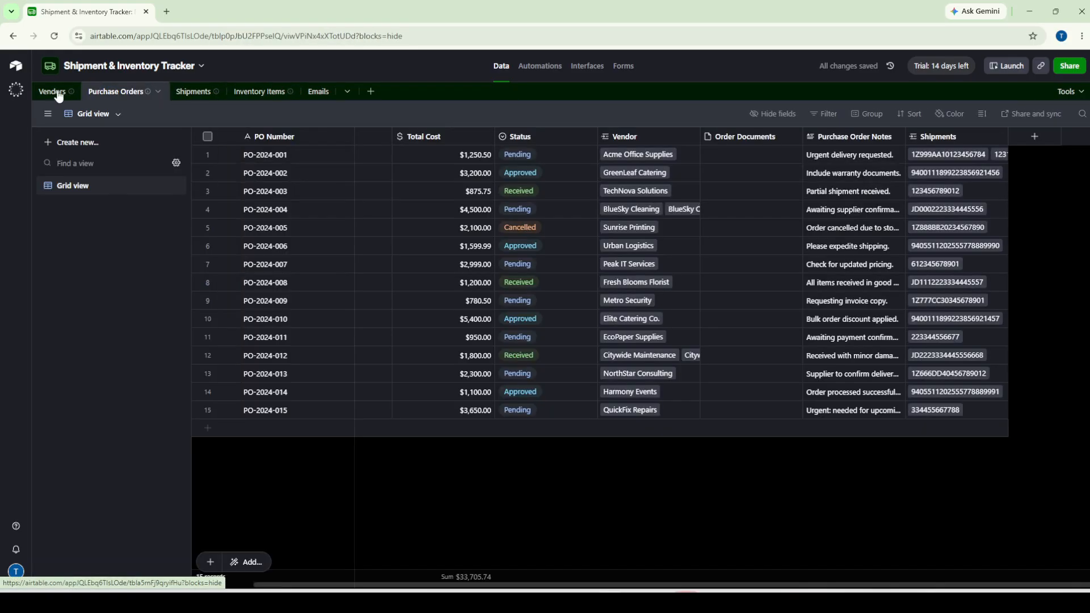
click(54, 94)
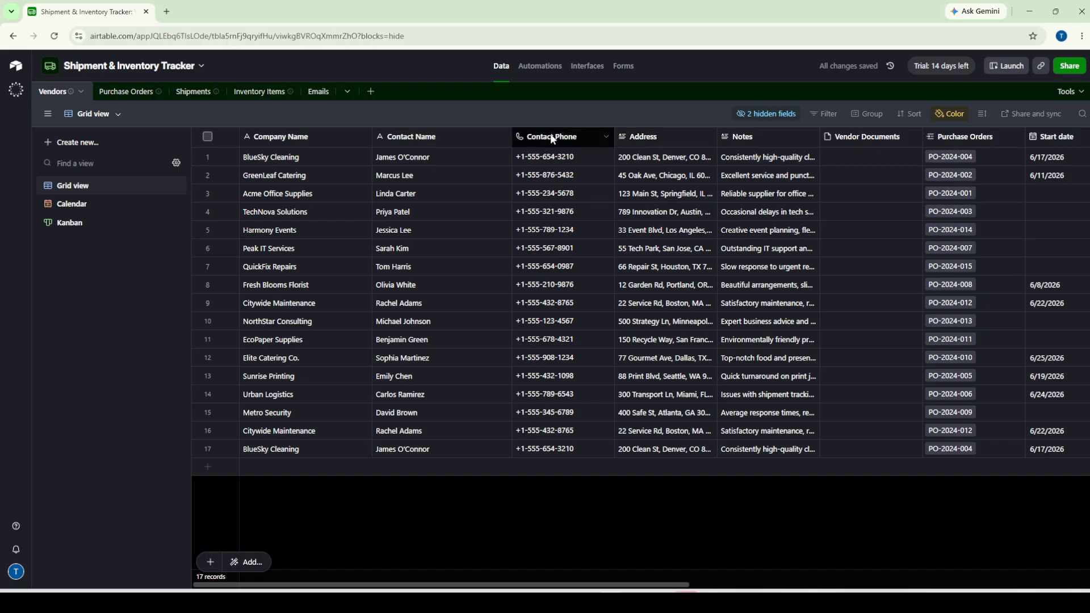
click(318, 91)
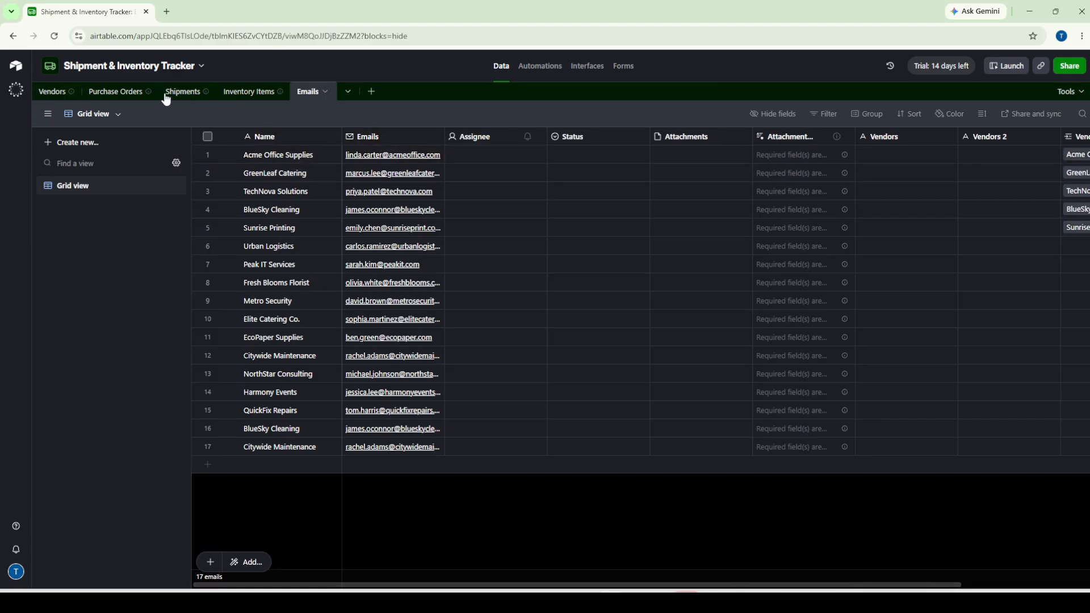
click(54, 94)
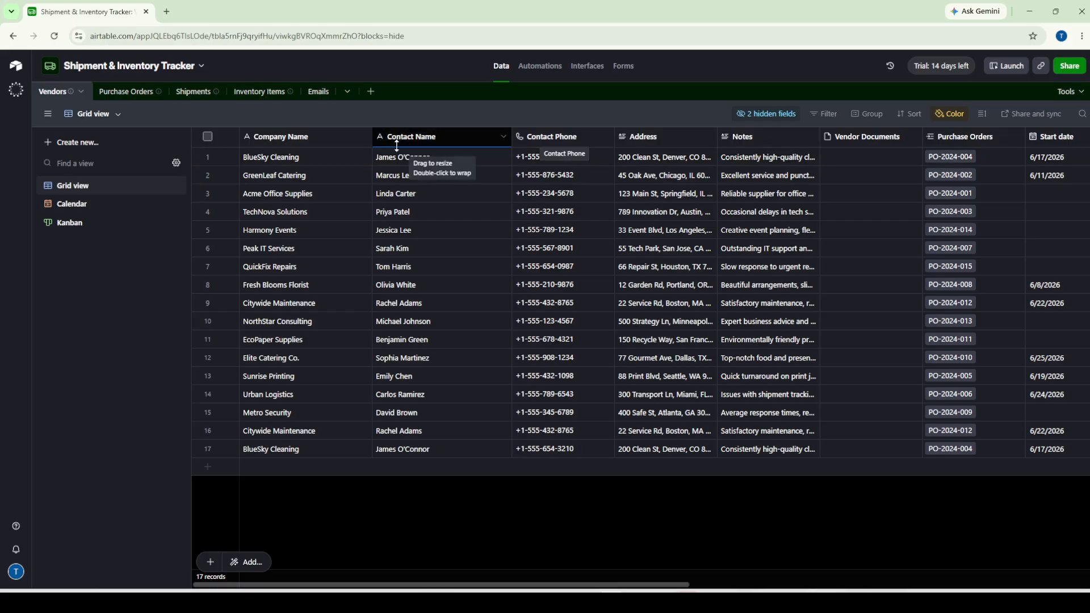
mouse_move(67, 190)
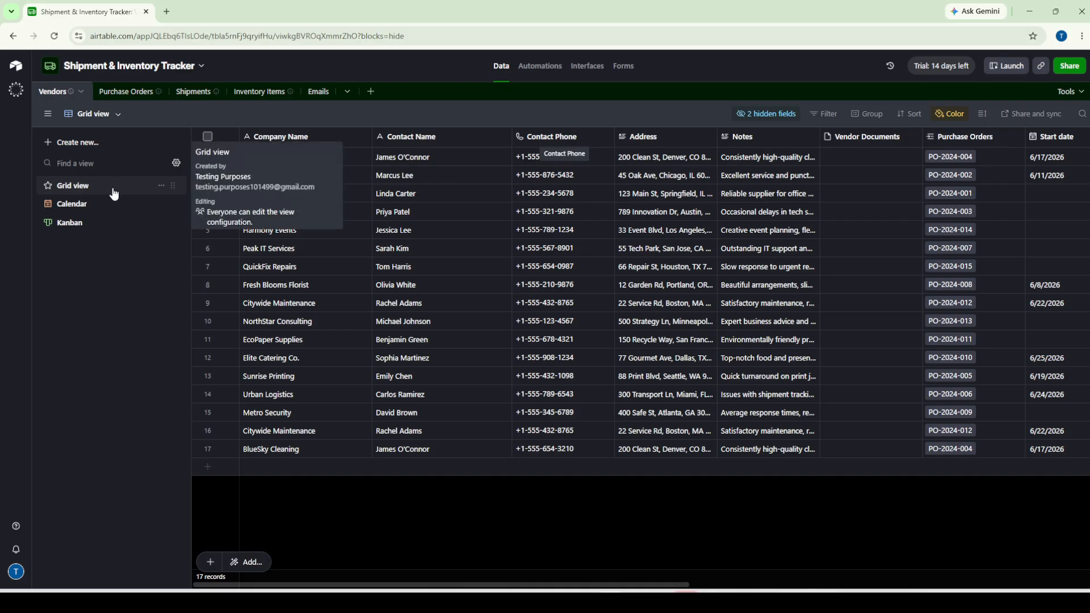
click(97, 226)
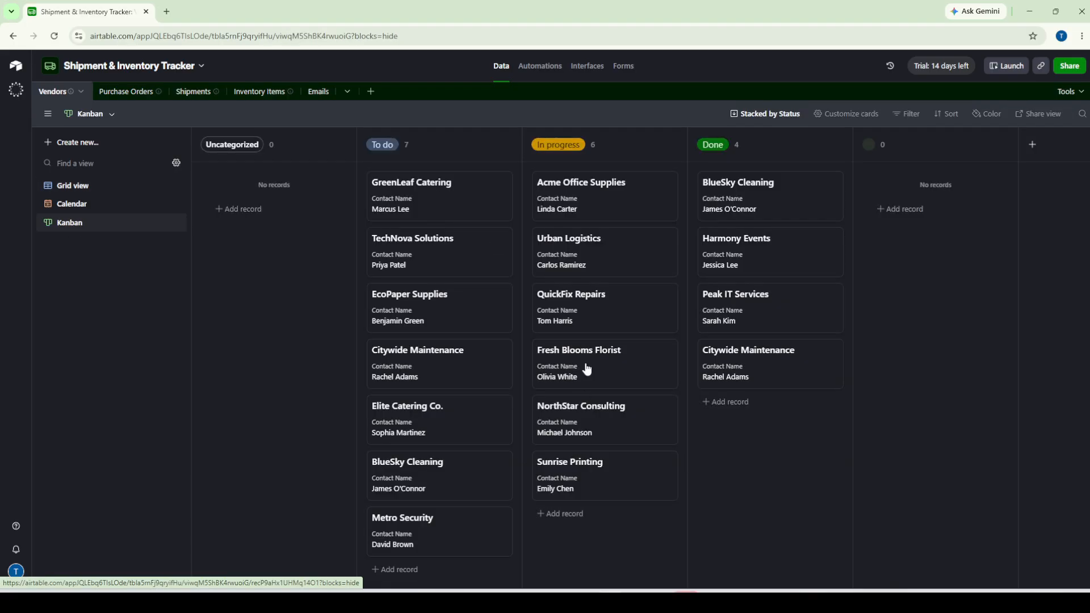
click(87, 210)
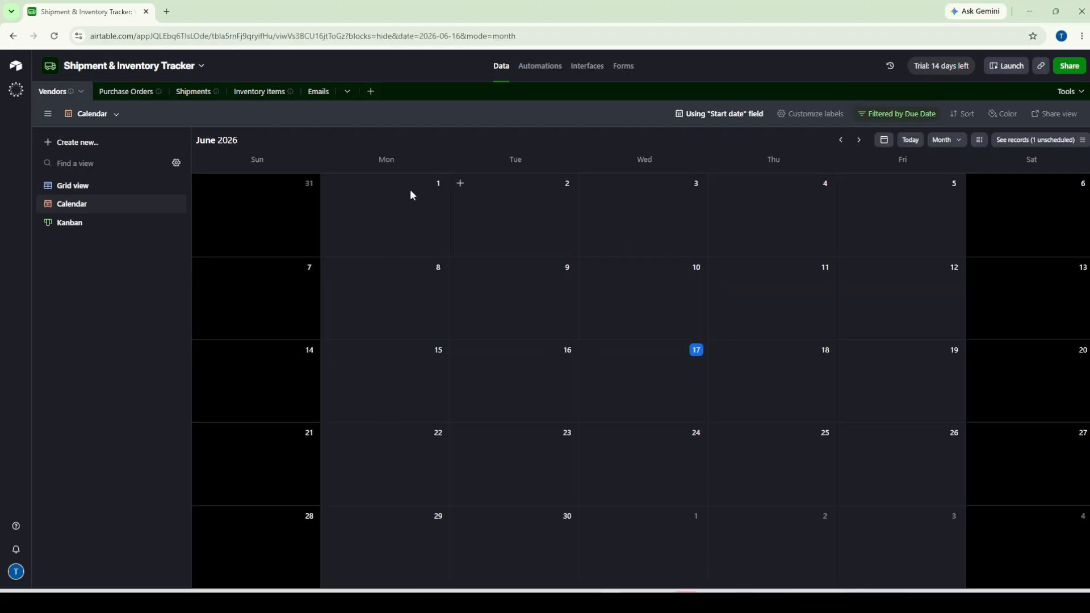
click(75, 190)
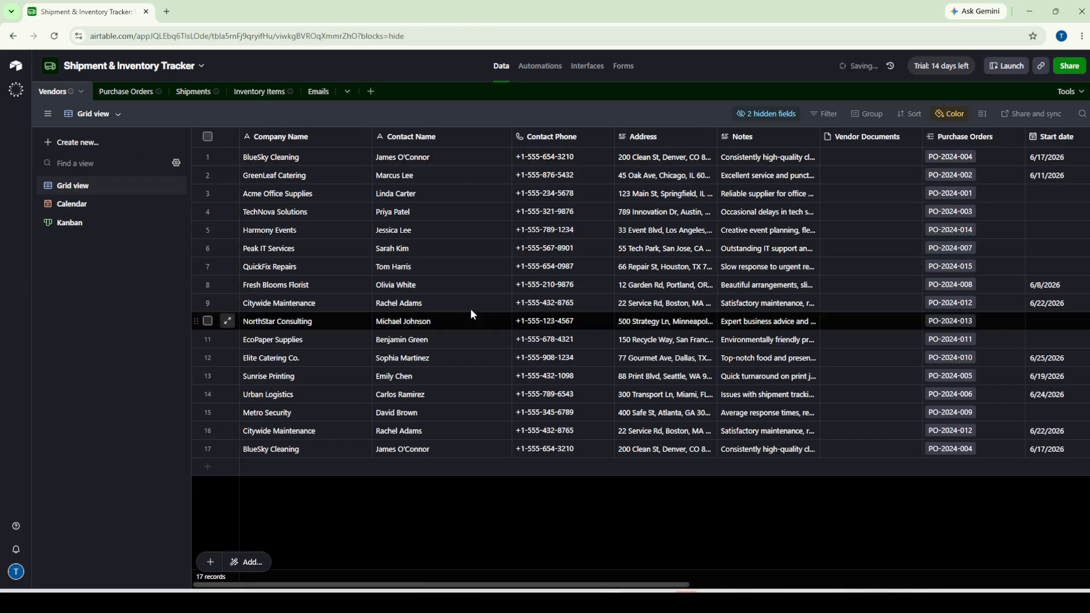
click(85, 224)
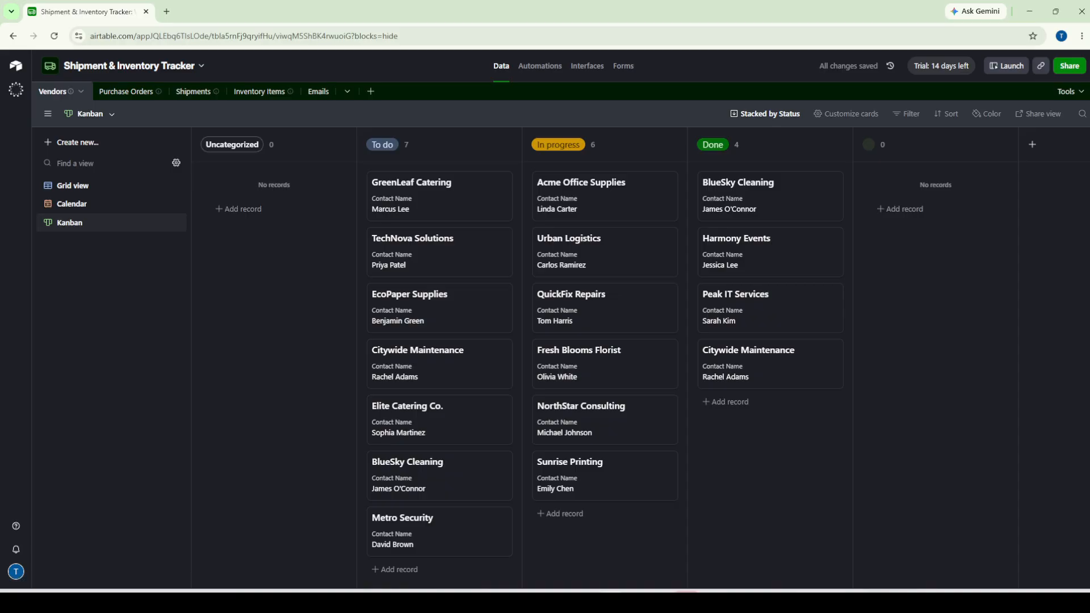
click(108, 189)
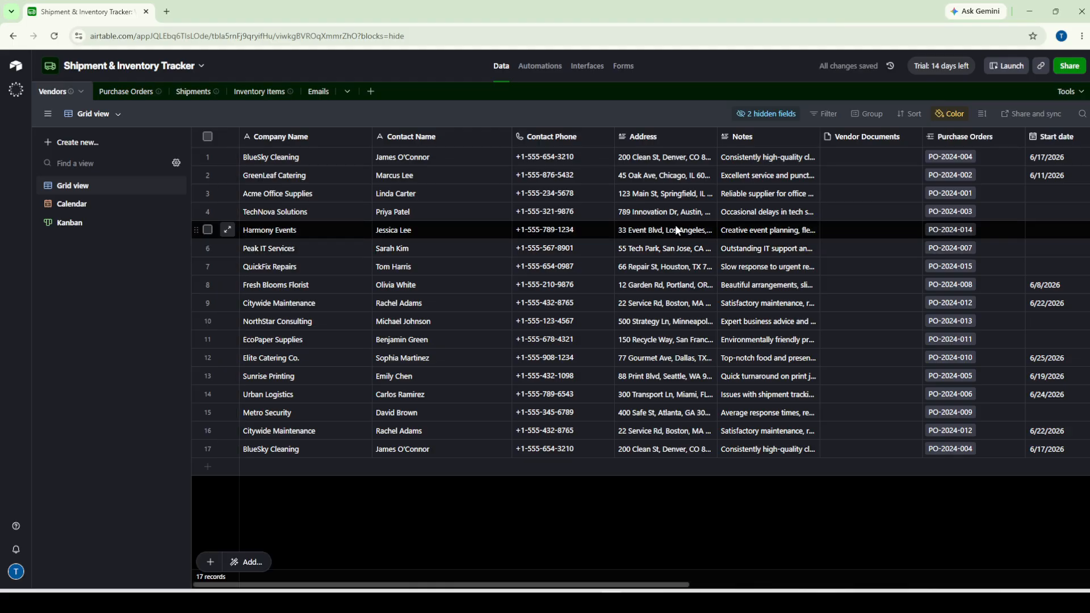
click(765, 116)
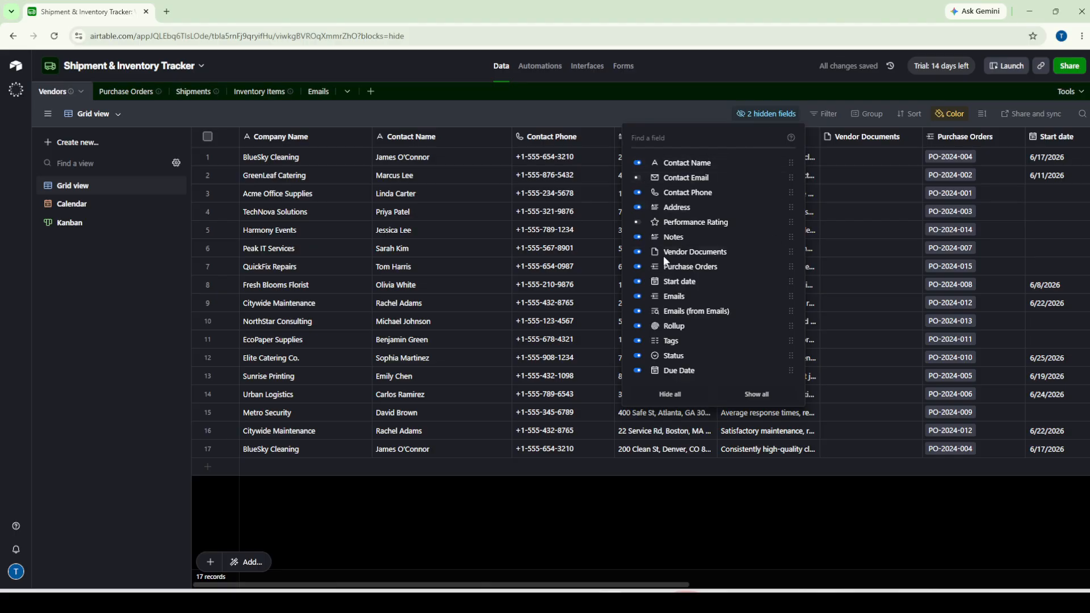
Briefly show Contact Email and Performance Rating, then hide both fields again
click(638, 178)
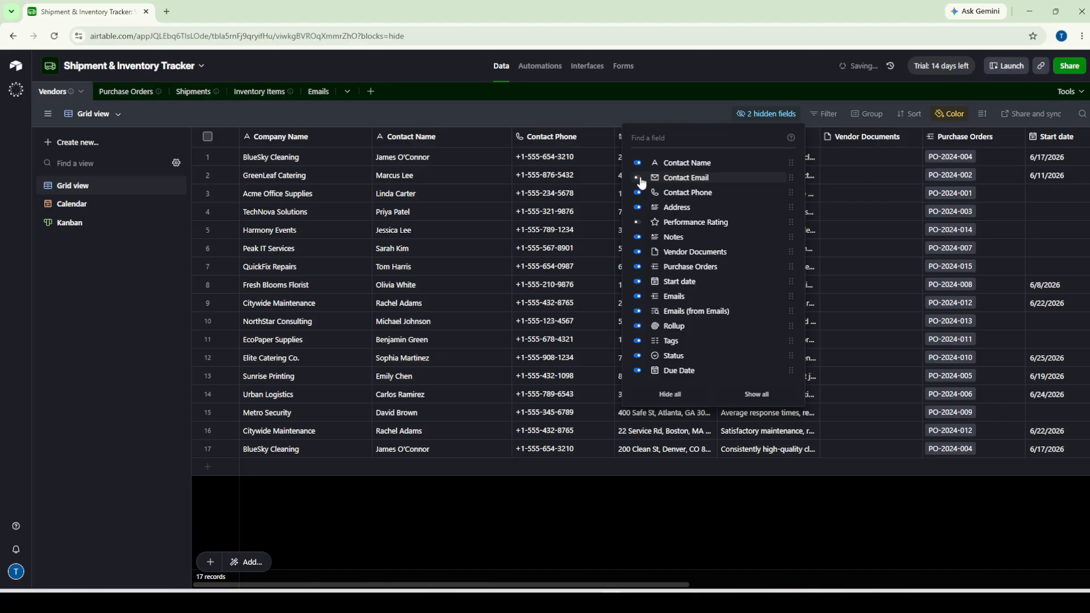
click(639, 179)
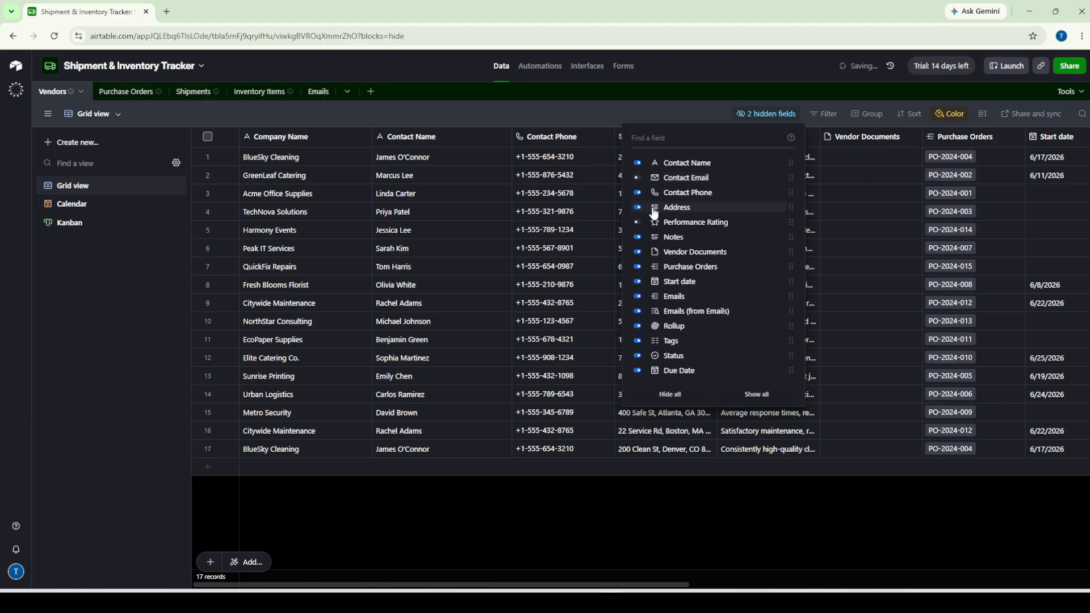
click(639, 178)
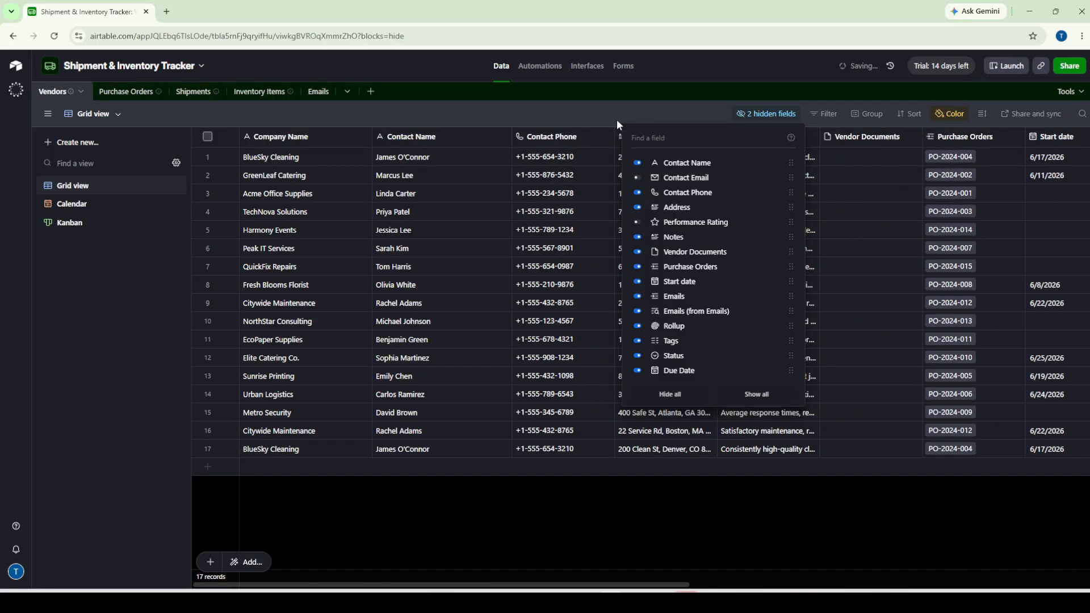
click(638, 223)
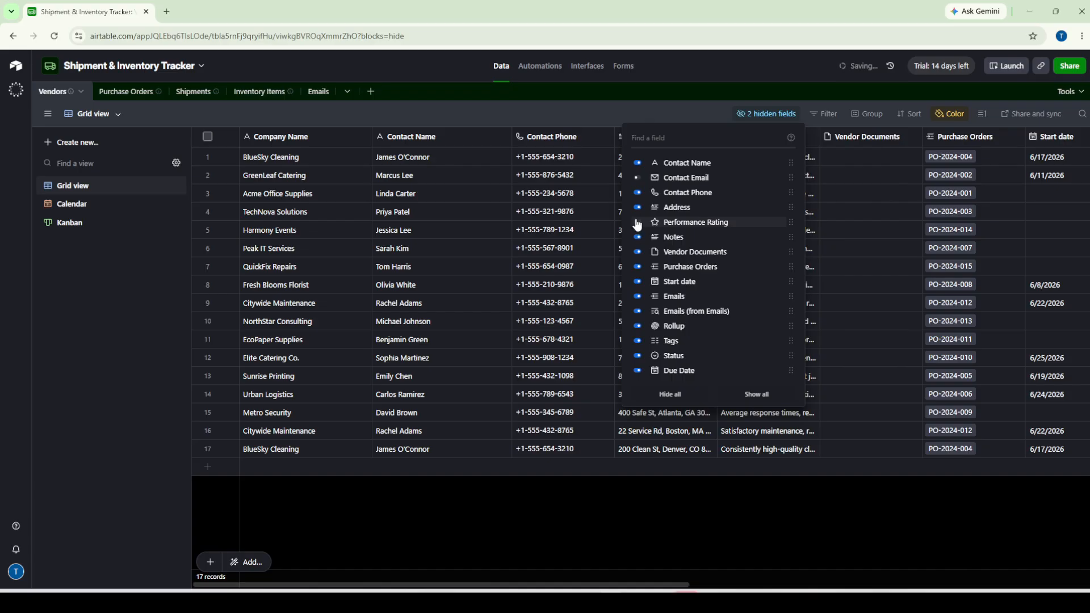
click(658, 223)
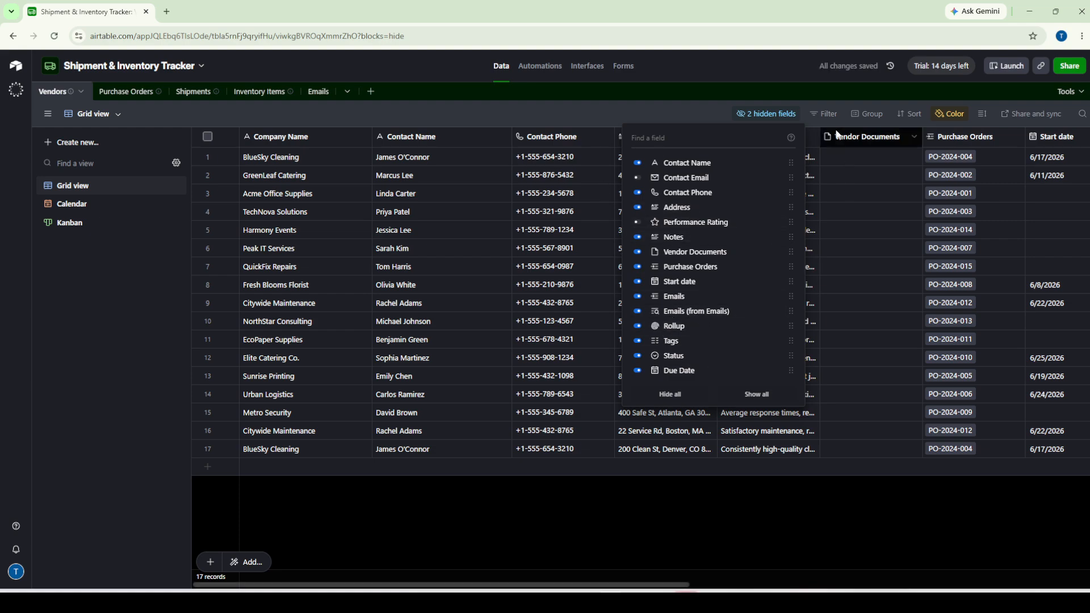
Add a Company Name contains filter condition in the Filter panel, then close the panel
click(825, 114)
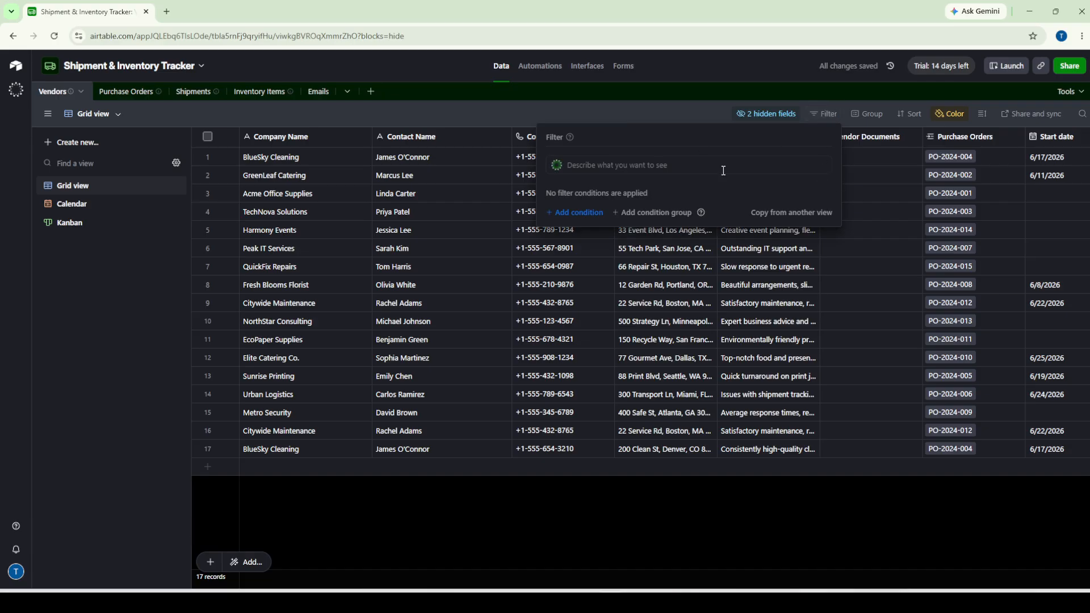
click(575, 212)
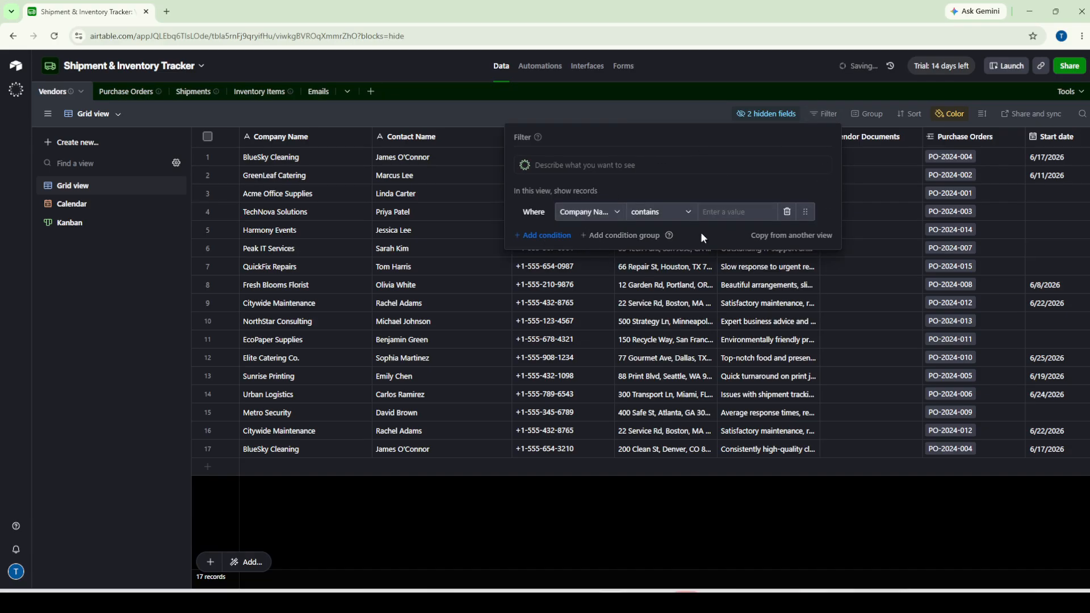
click(659, 101)
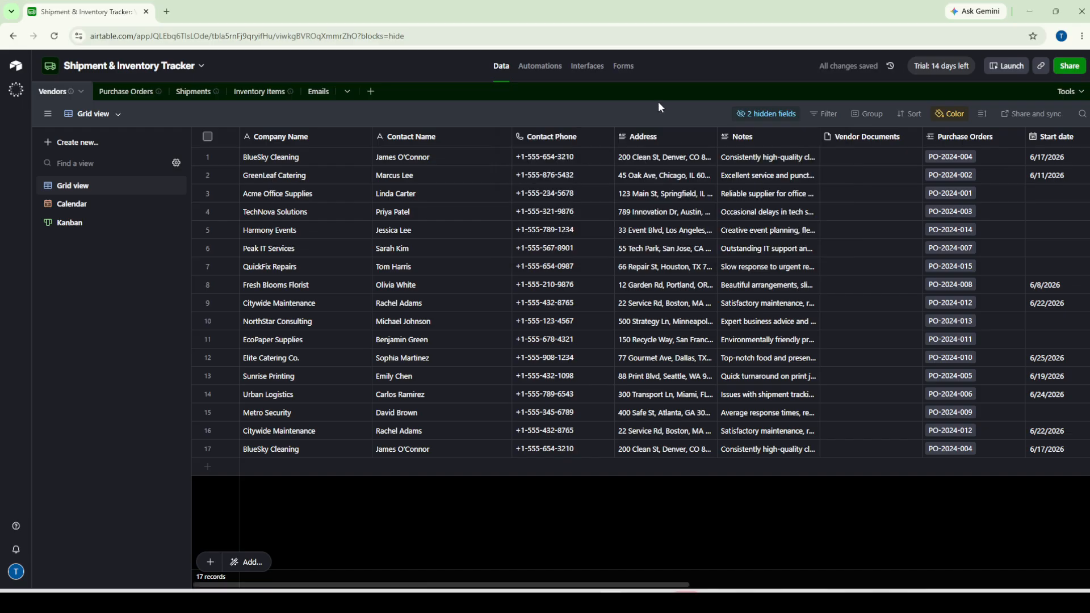